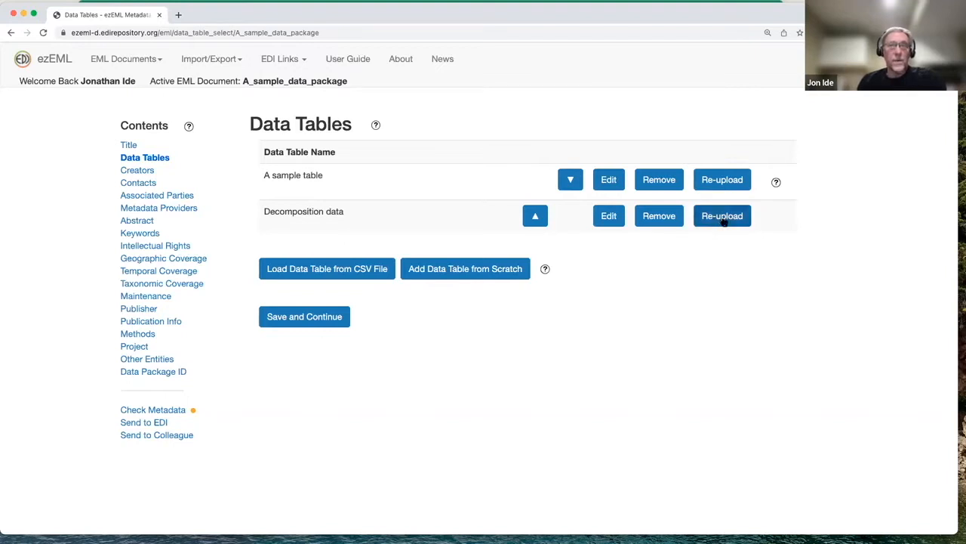
click(722, 217)
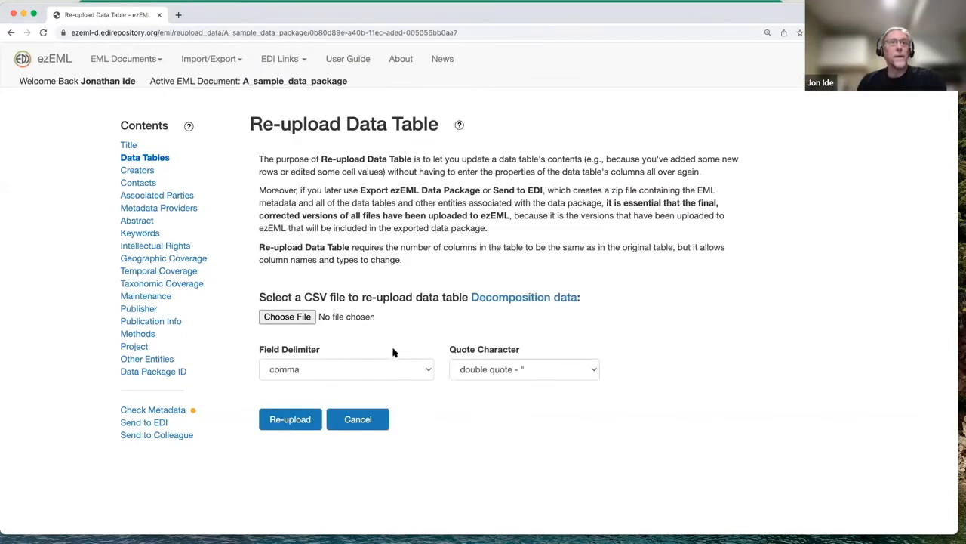
click(301, 320)
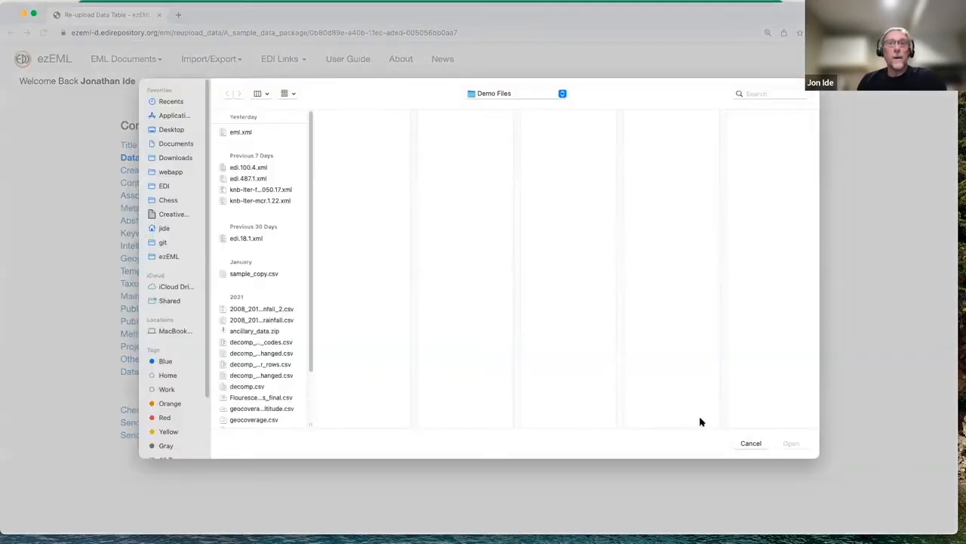
click(756, 444)
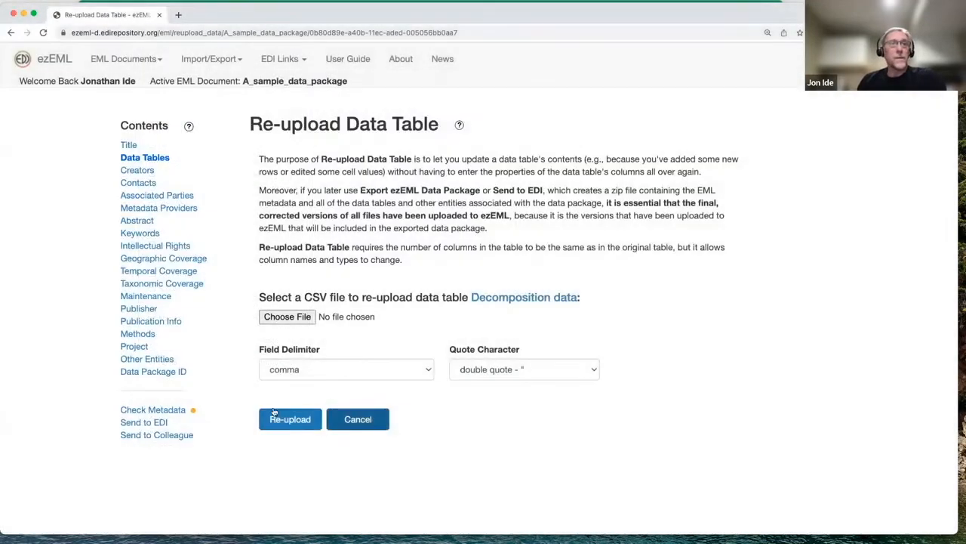
click(160, 157)
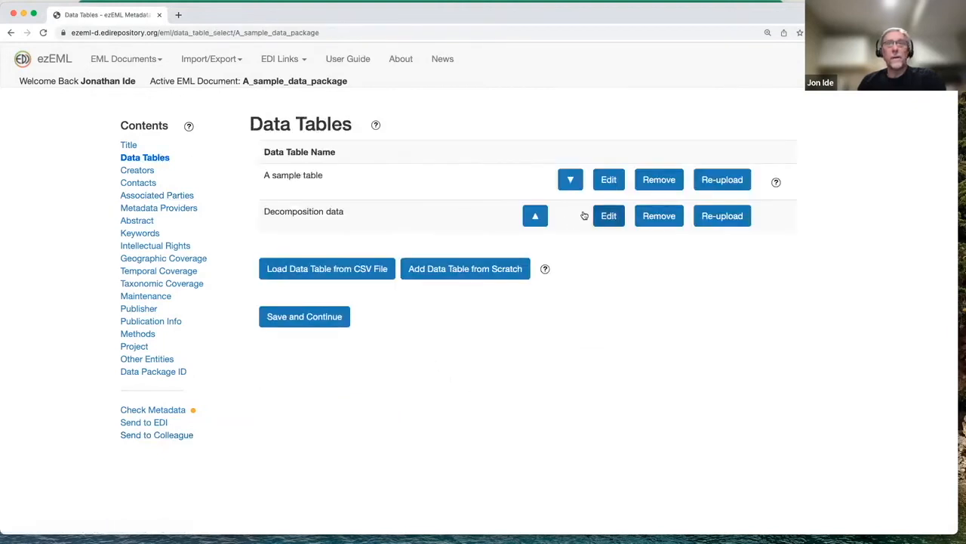
Check the Decomposition data table's current filename and number of records, leaving its details unsaved
scroll(347, 468, down, 1)
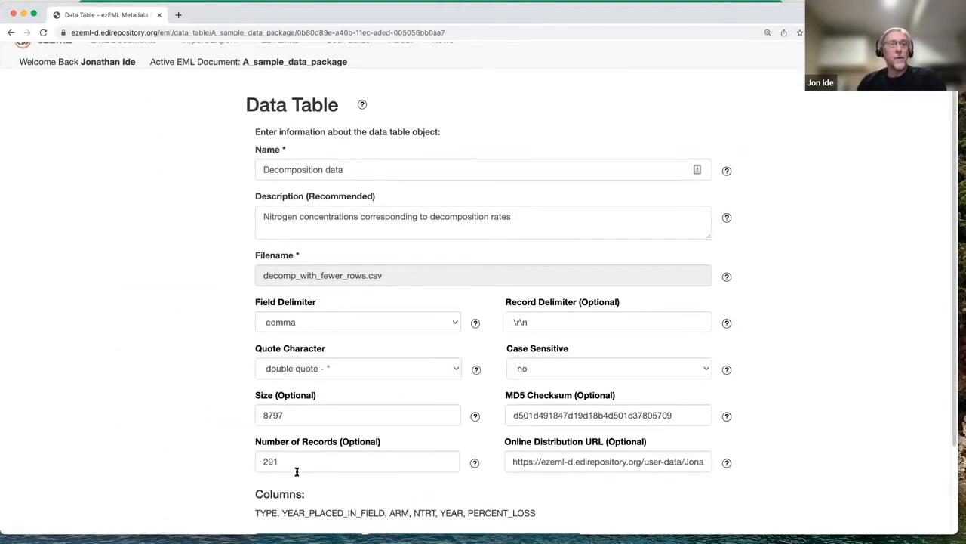
scroll(515, 366, down, 3)
click(371, 484)
Re-upload the Decomposition data table from decomp.csv, with comma as field delimiter and double quote as quote character
click(707, 216)
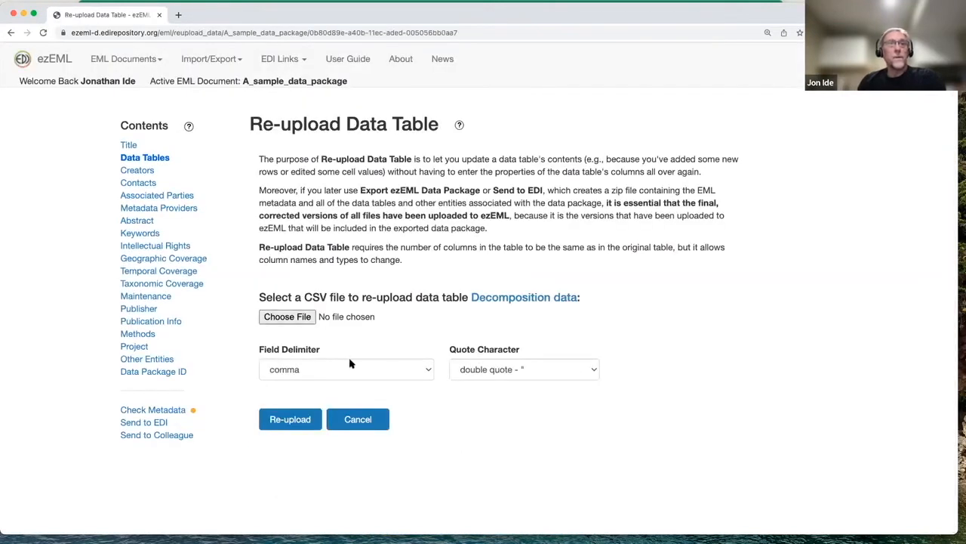
scroll(274, 294, down, 3)
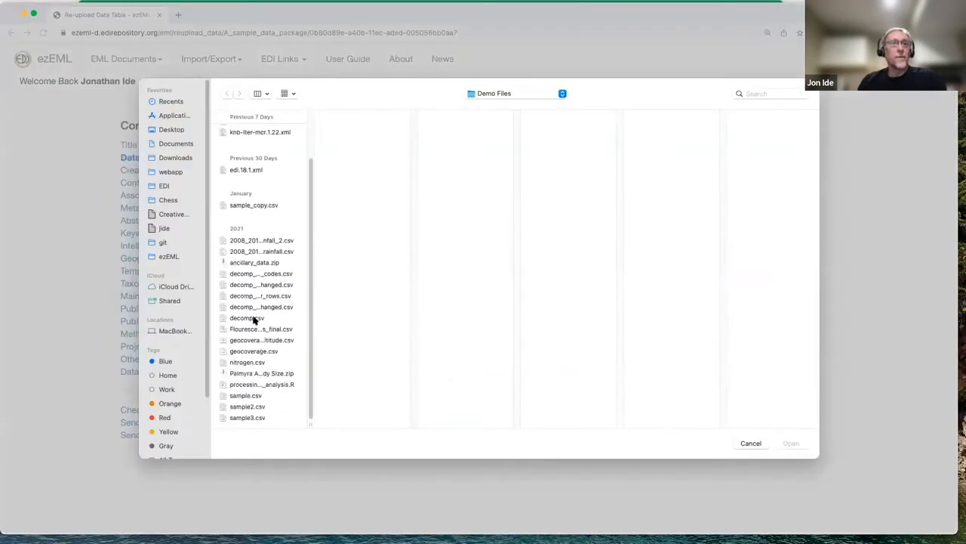
click(257, 317)
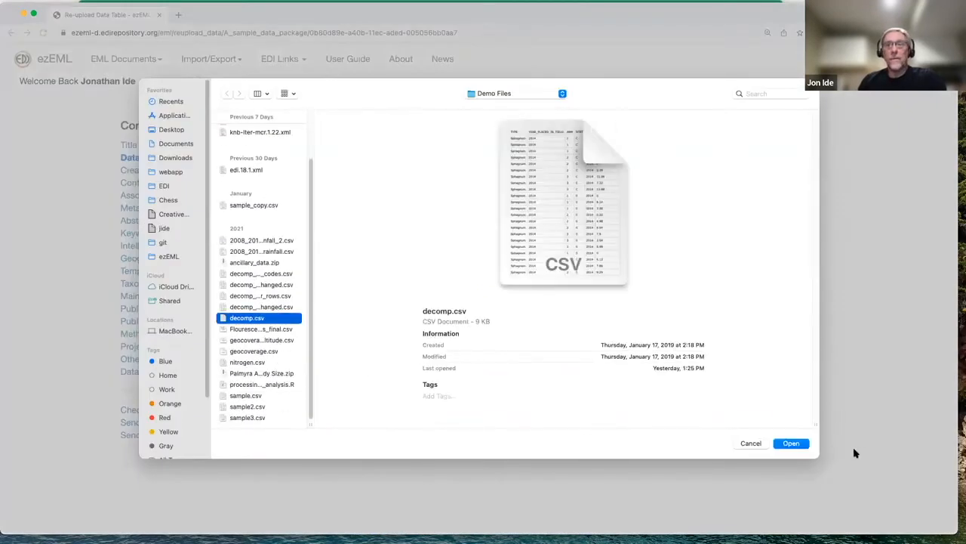
click(793, 446)
click(280, 421)
Review the re-uploaded table's filename, size, checksum, record count and columns, and return to the data table list
scroll(319, 367, down, 3)
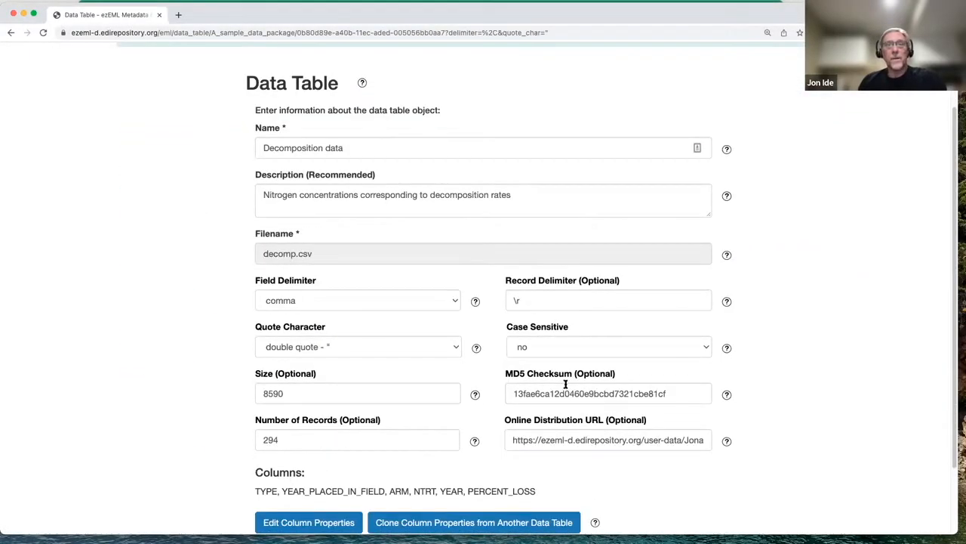
scroll(422, 449, down, 1)
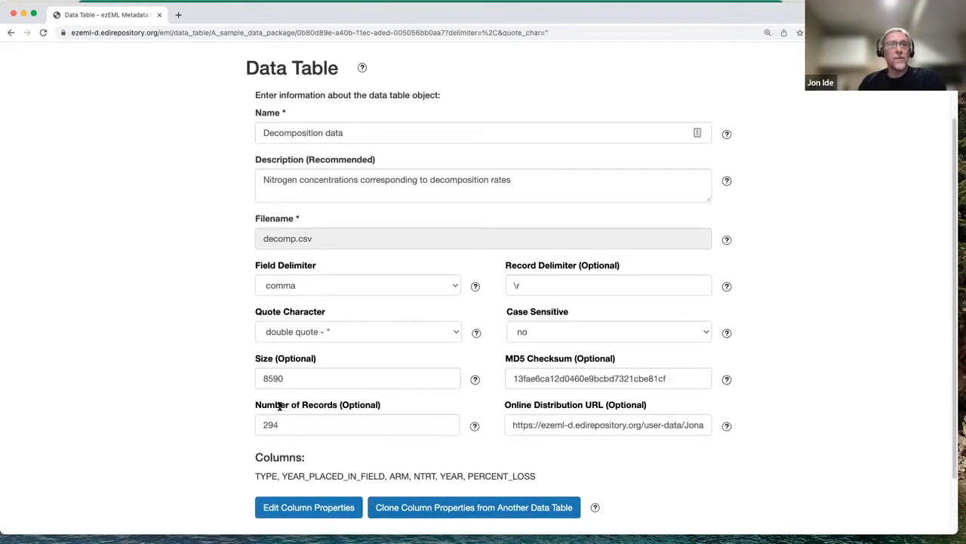
scroll(277, 452, down, 1)
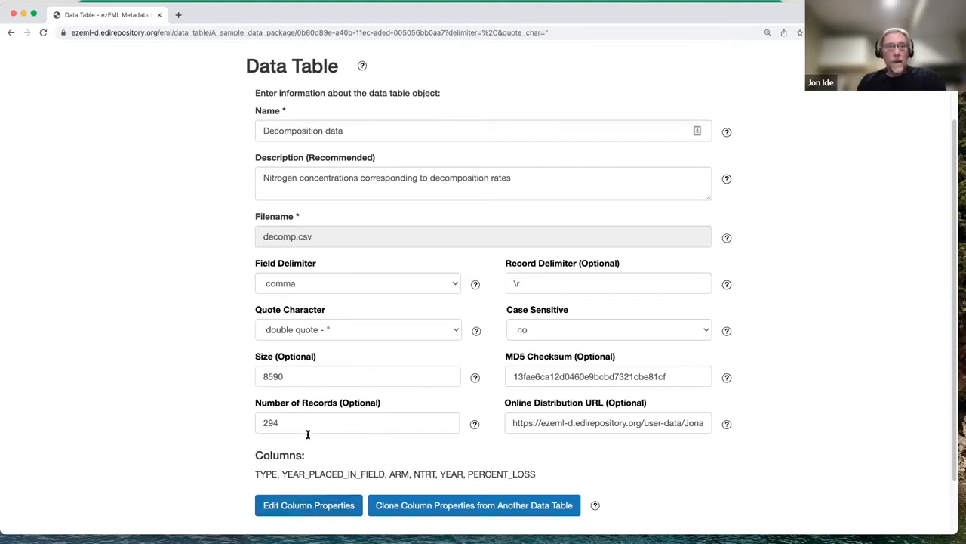
scroll(345, 425, down, 2)
click(371, 481)
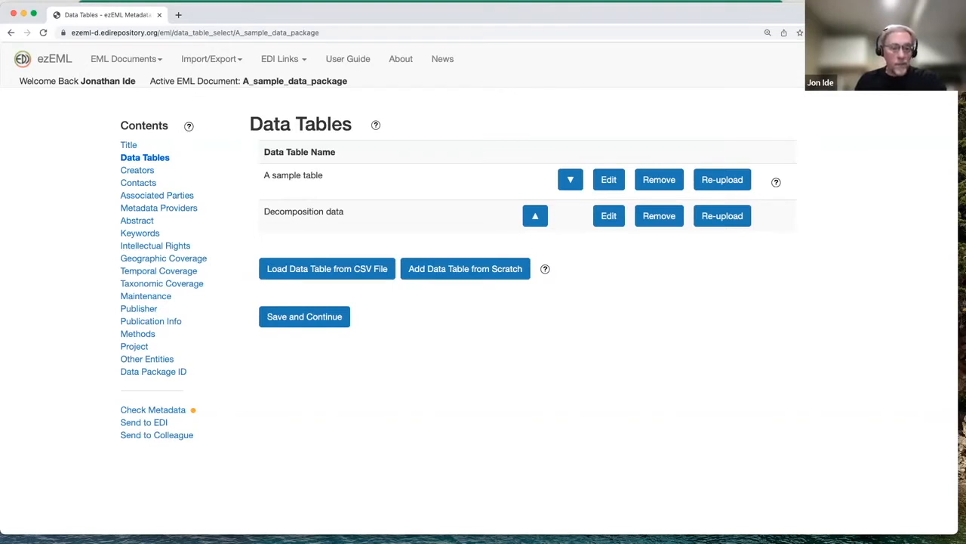
Switch to Excel, compare the columns of decomp and decomp_with_column_order_changed, and return to ezEML in the browser
key(super+Tab)
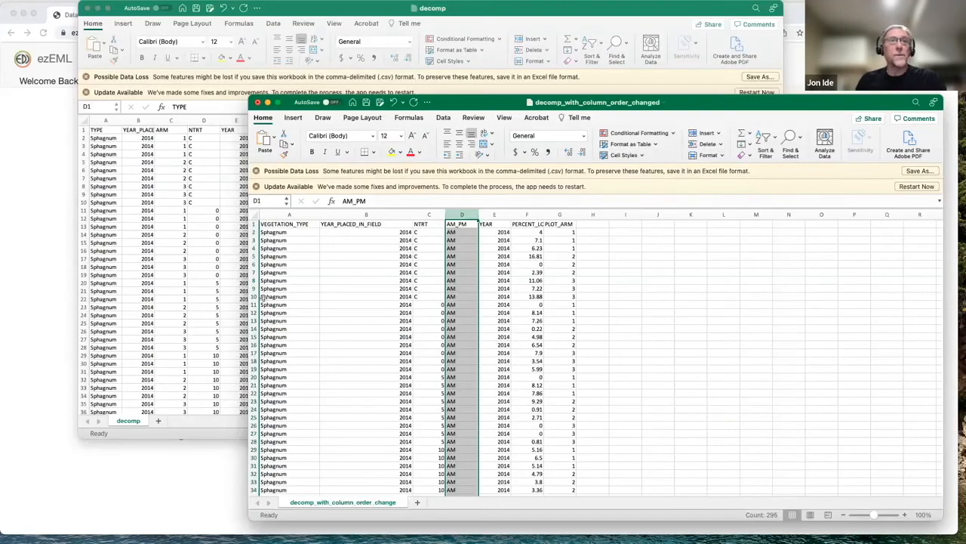
click(300, 25)
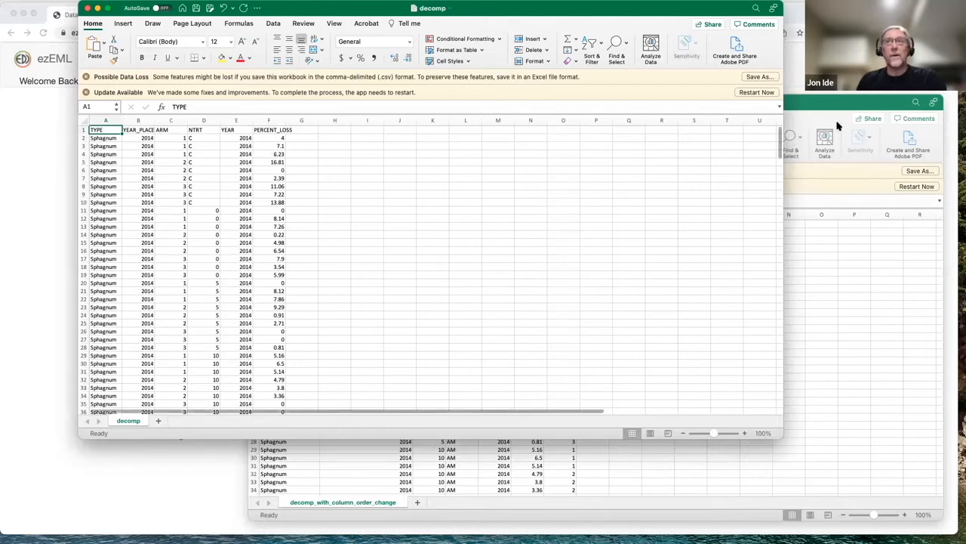
click(801, 125)
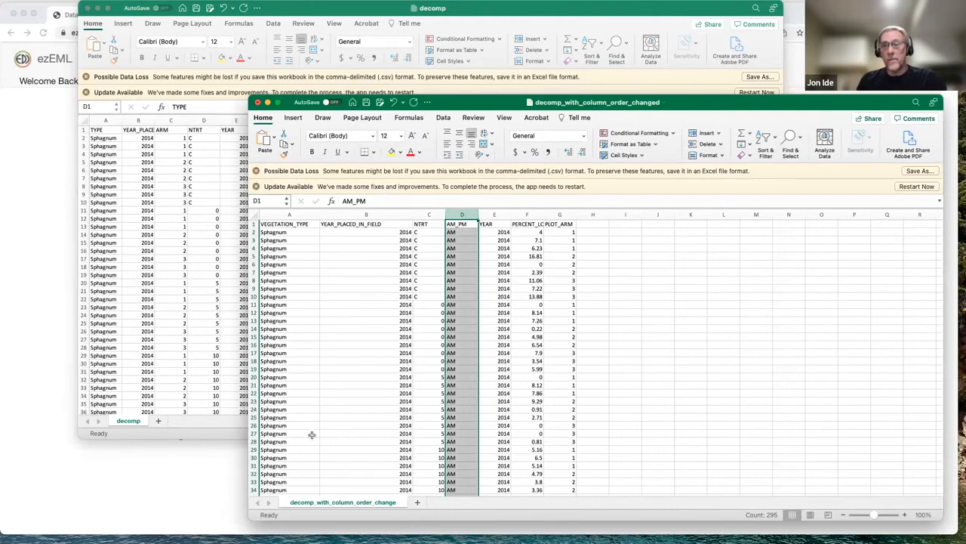
click(214, 474)
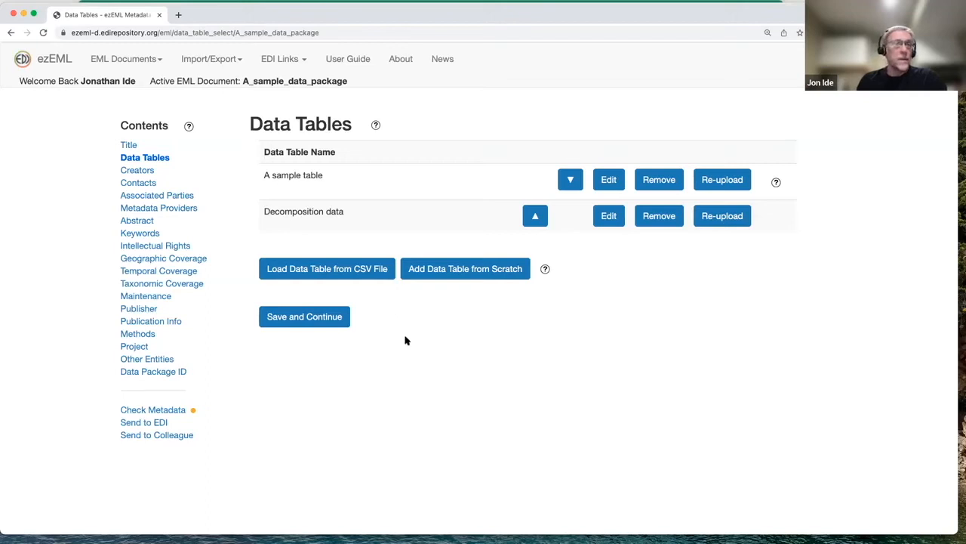
Load a new data table from decomp_with_column_order_changed.csv, with comma as field delimiter and double quote as quote character
click(343, 272)
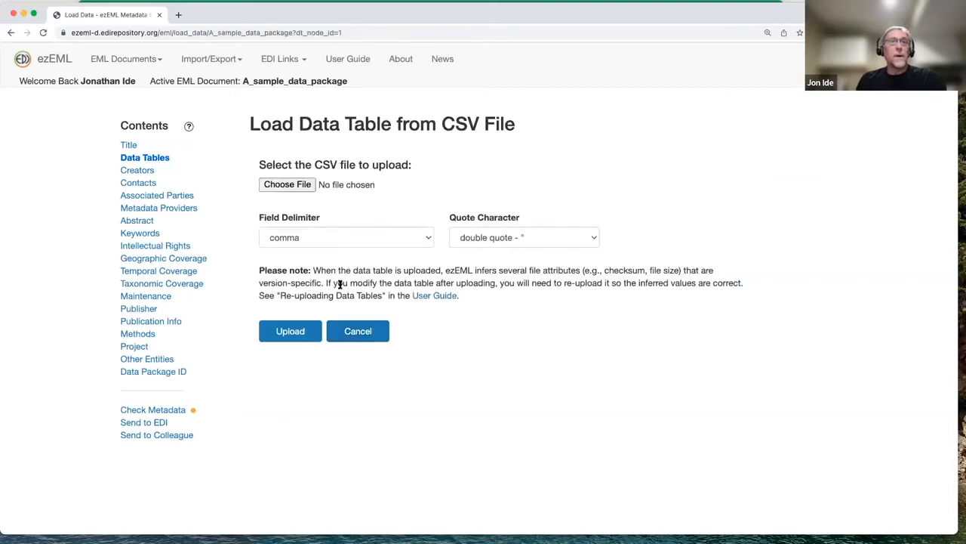
click(361, 334)
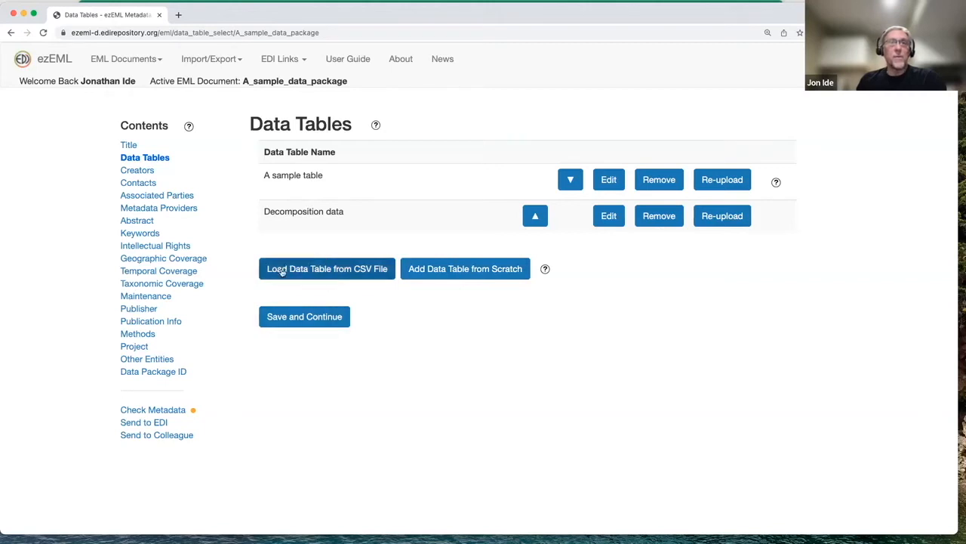
click(305, 270)
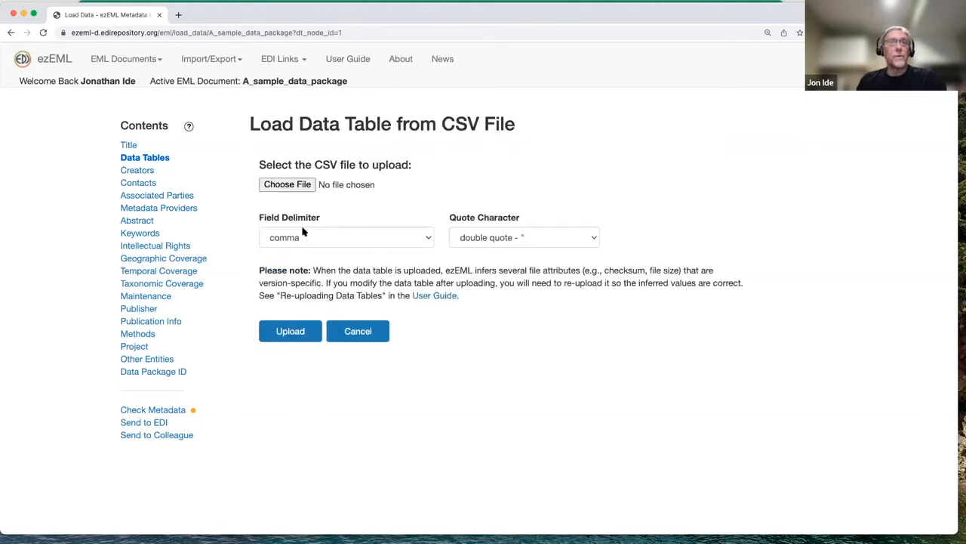
click(287, 184)
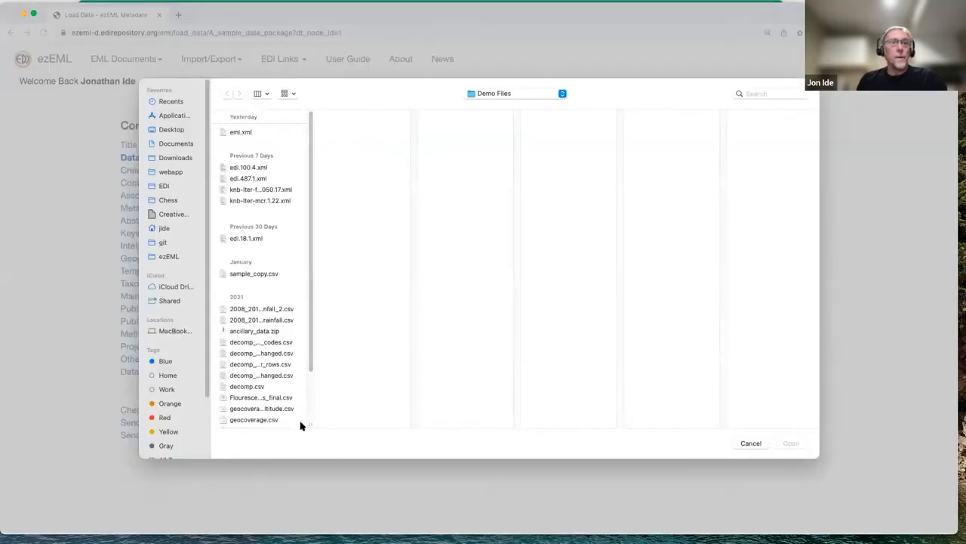
scroll(310, 421, down, 3)
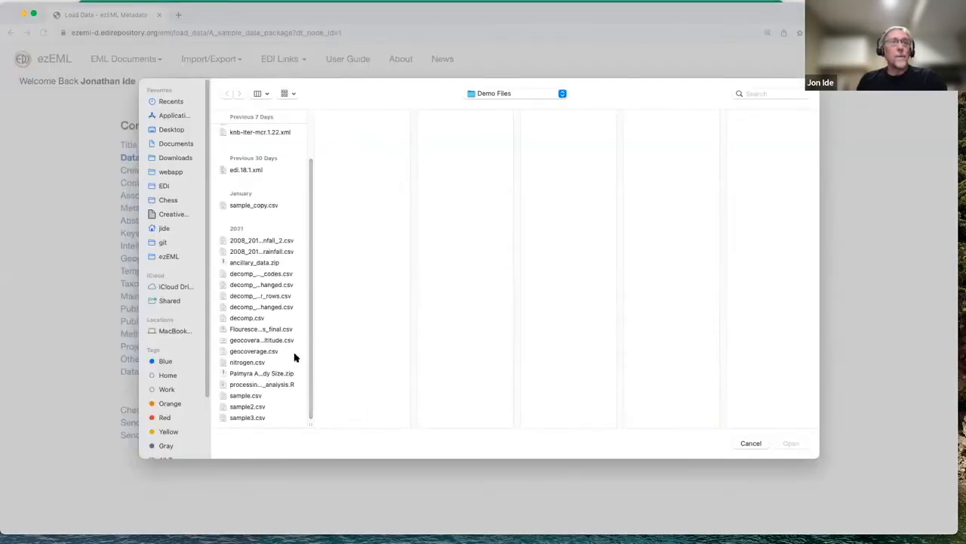
click(287, 285)
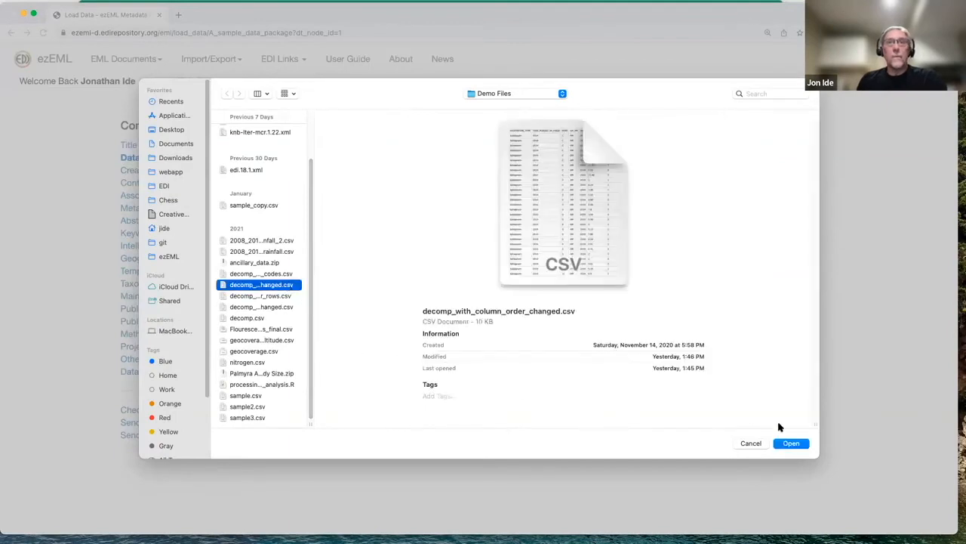
click(788, 443)
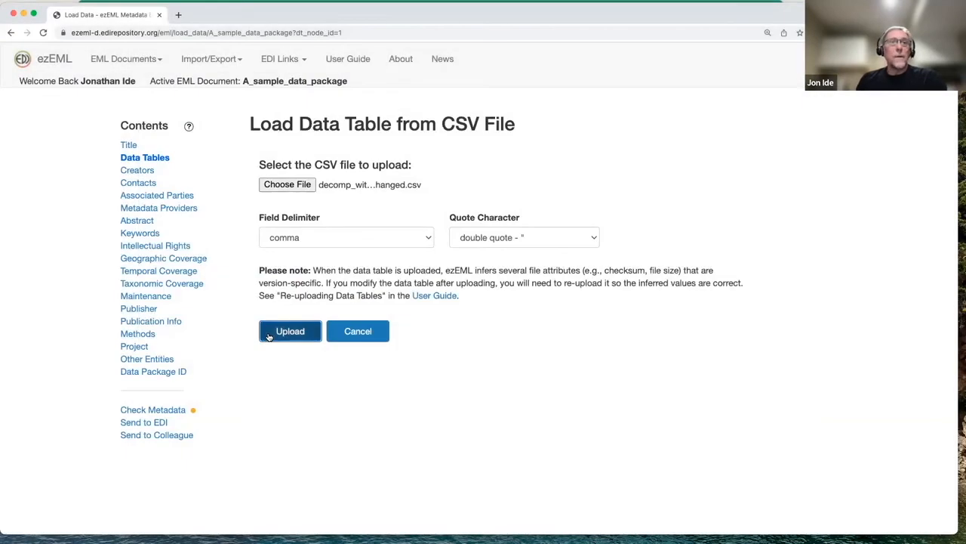
click(287, 329)
Start cloning column properties into the new table, using Decomposition data from the current data package as the source
scroll(424, 343, down, 5)
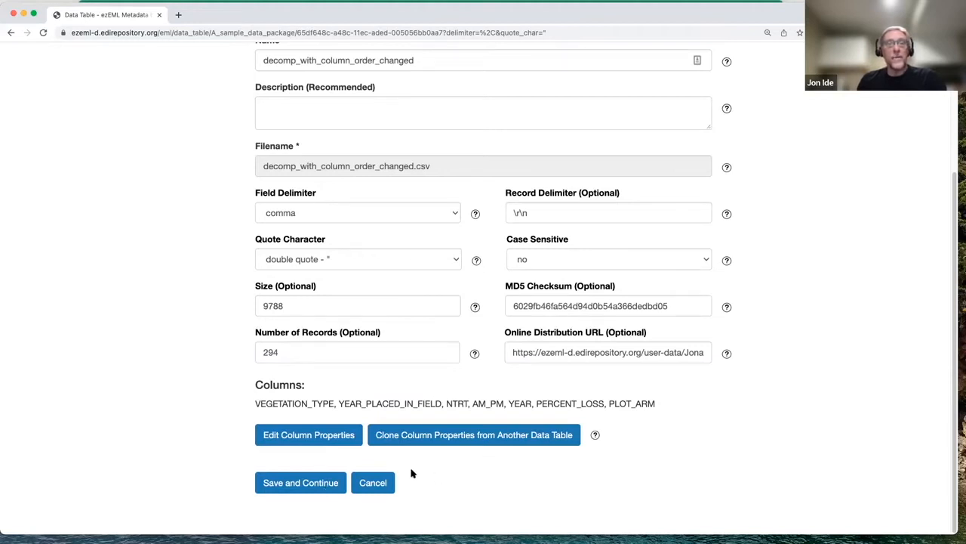
click(489, 437)
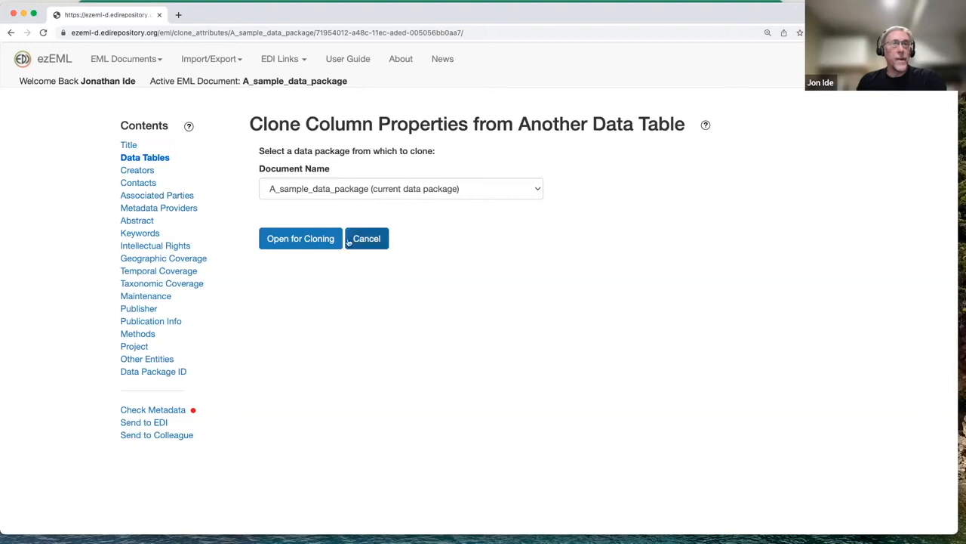
click(312, 245)
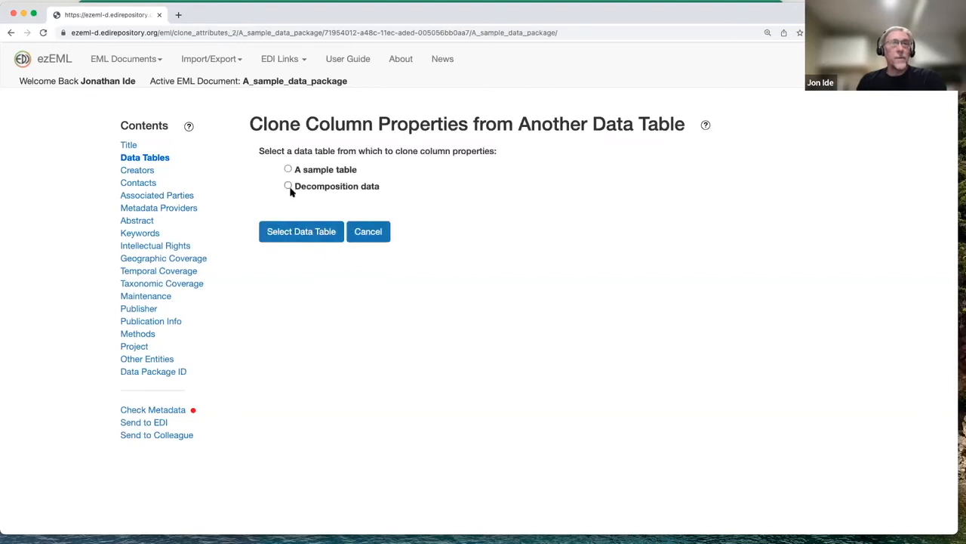
click(302, 233)
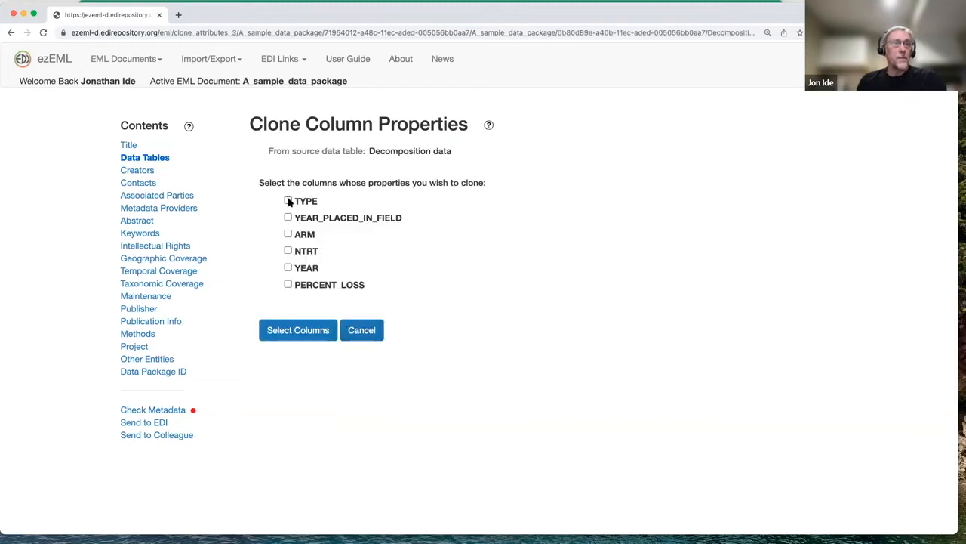
Select all six source columns for cloning: TYPE, YEAR_PLACED_IN_FIELD, ARM, NTRT, YEAR and PERCENT_LOSS
click(288, 217)
click(287, 234)
click(287, 251)
click(288, 268)
click(288, 284)
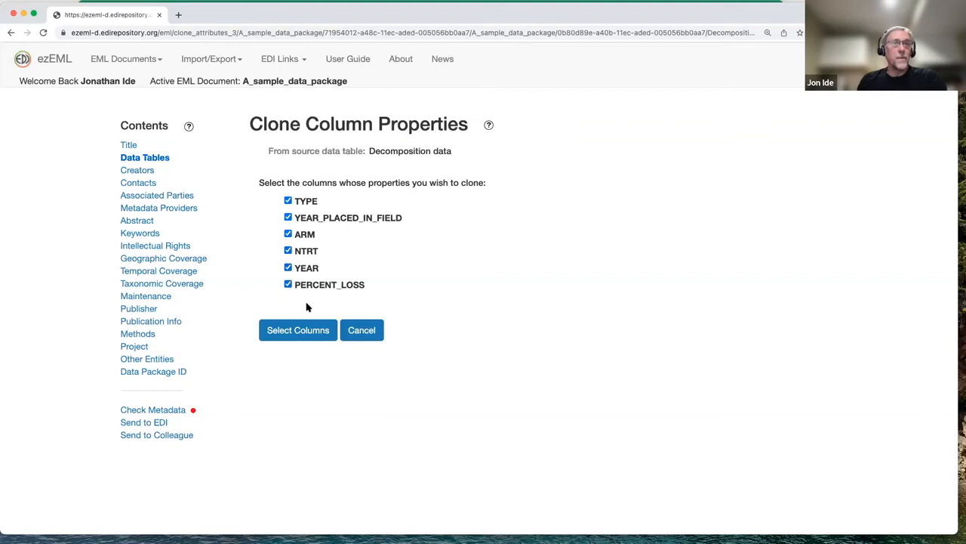
click(296, 334)
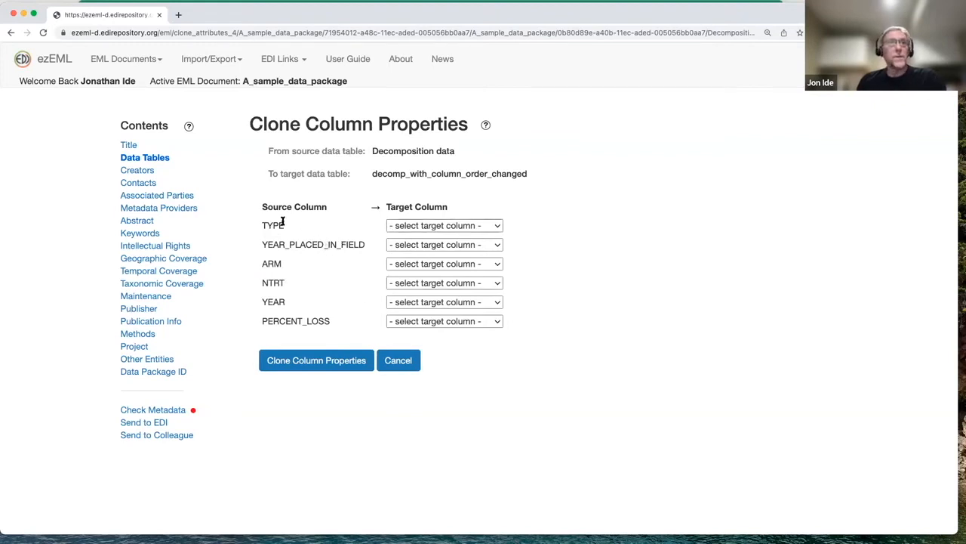
Map source columns TYPE to VEGETATION_TYPE, YEAR_PLACED_IN_FIELD to YEAR_PLACED_IN_FIELD, and ARM to PLOT_ARM
click(496, 225)
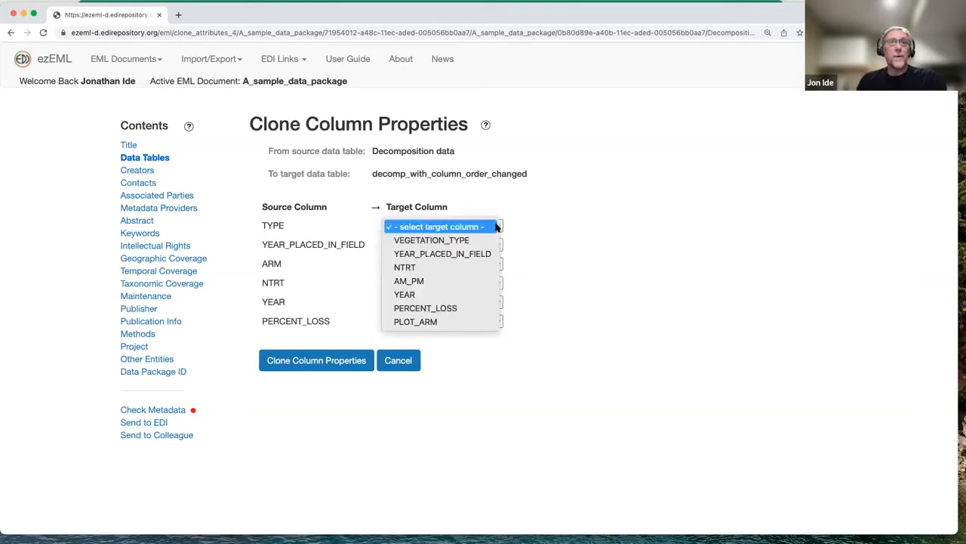
click(443, 240)
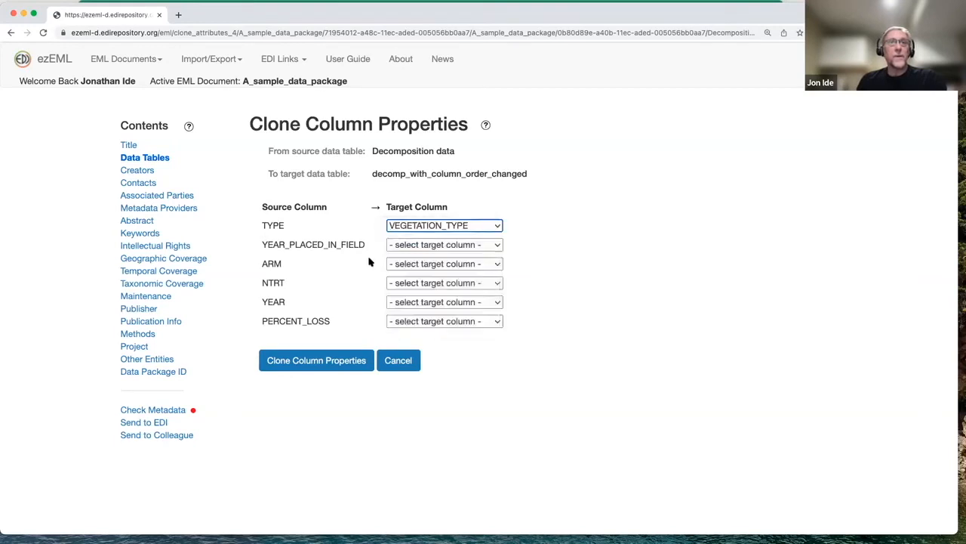
click(474, 245)
click(469, 272)
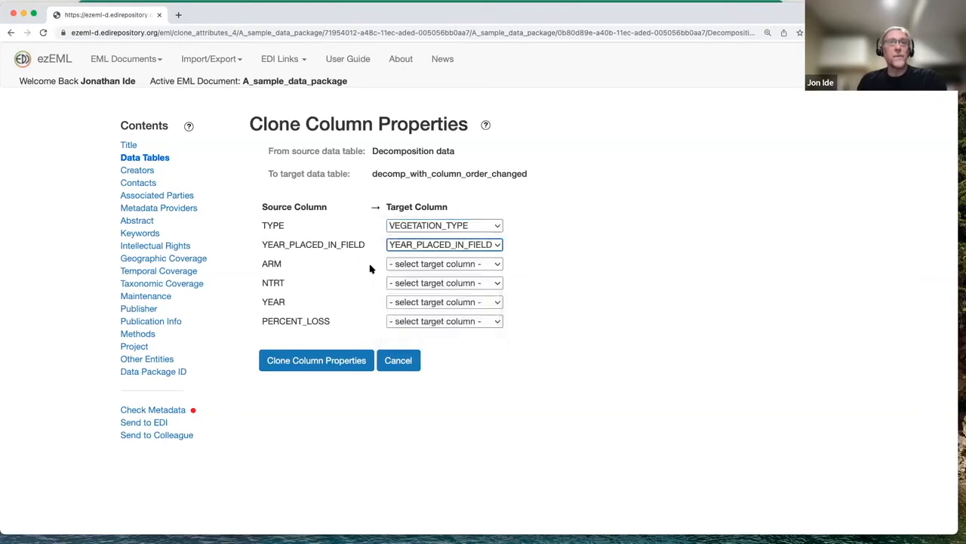
click(440, 266)
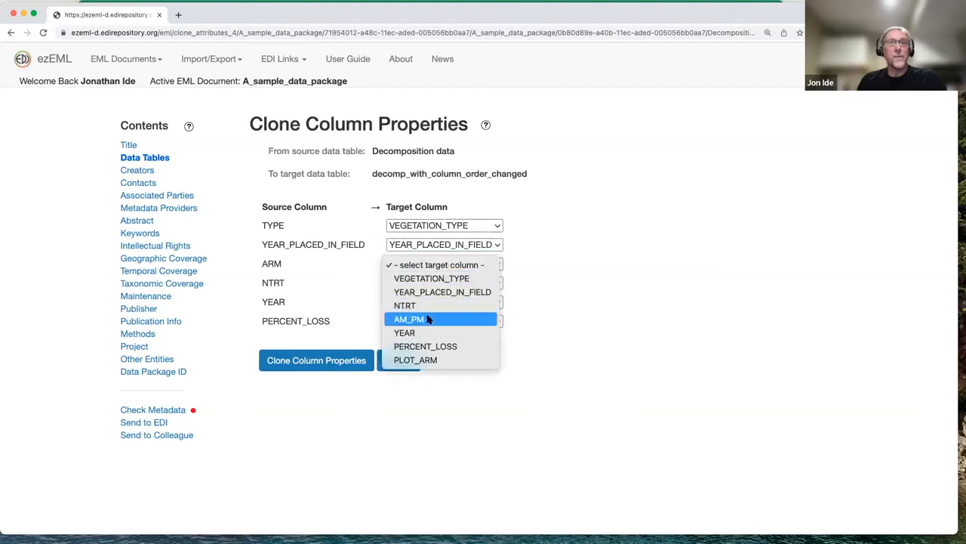
click(427, 360)
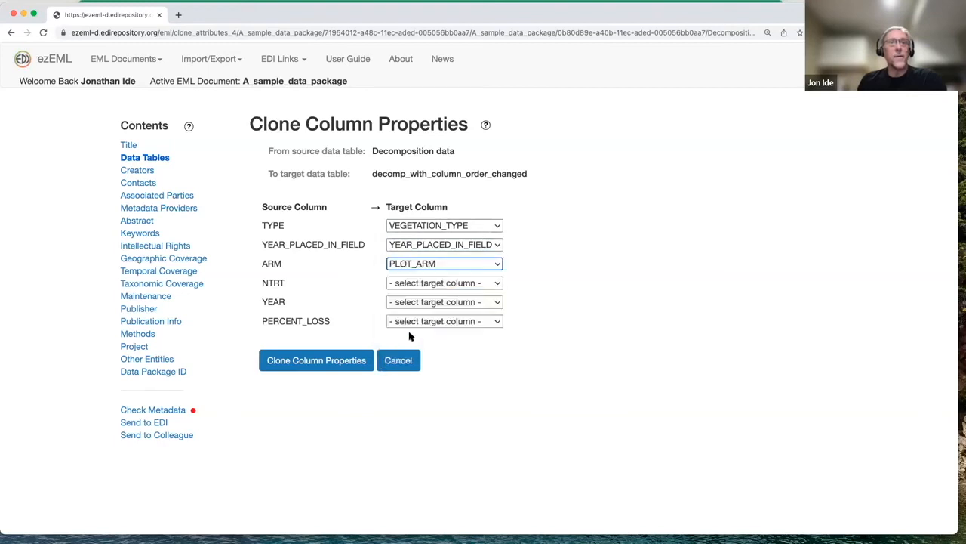
Map the source columns NTRT, YEAR and PERCENT_LOSS to the target columns of the same names
click(471, 284)
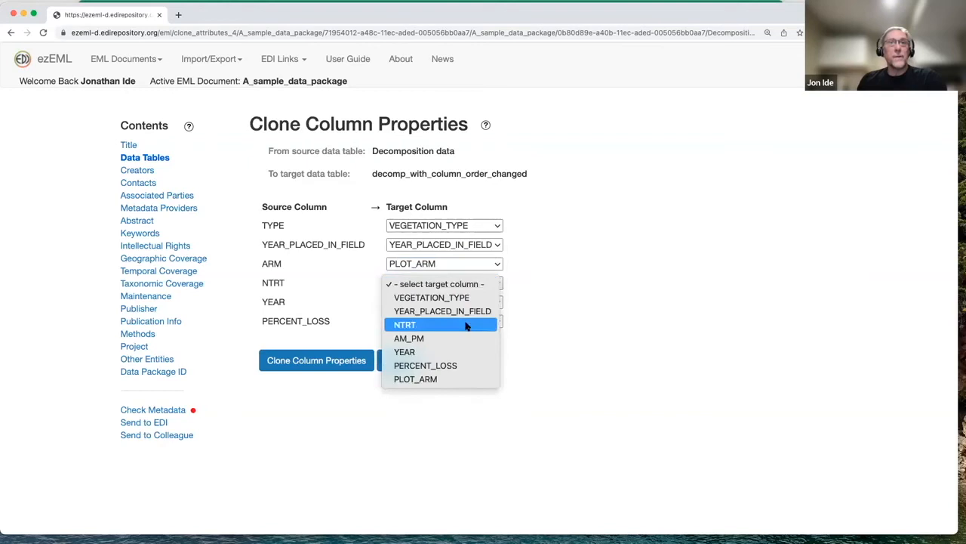
click(468, 325)
click(492, 303)
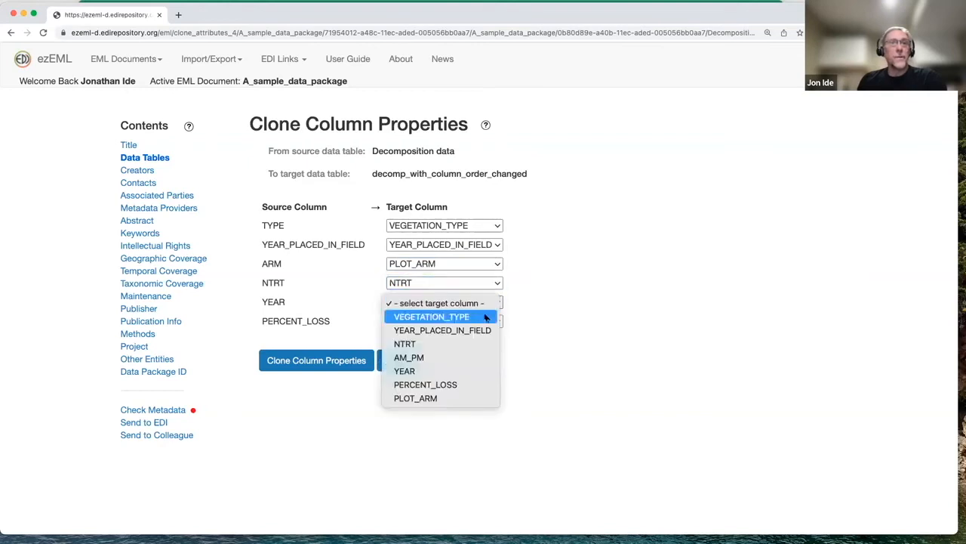
click(474, 371)
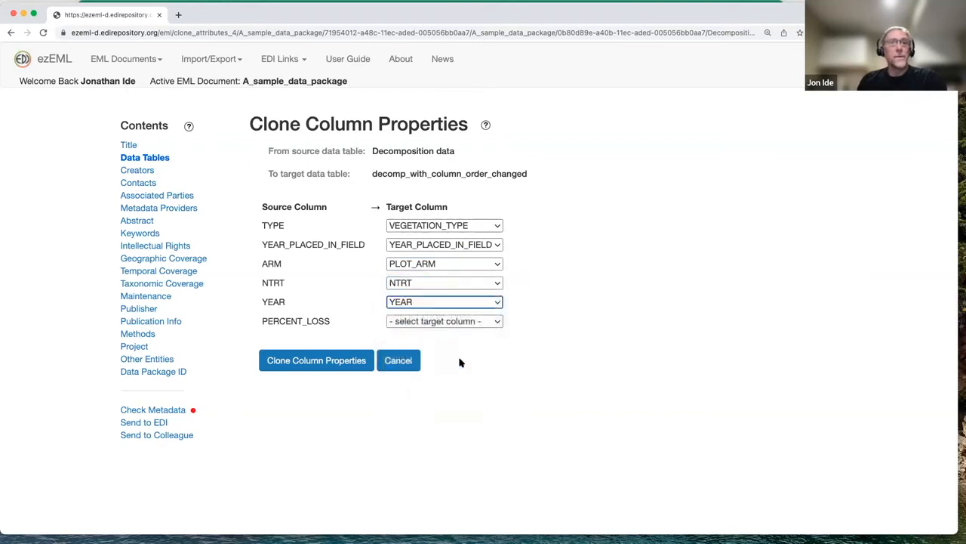
click(496, 321)
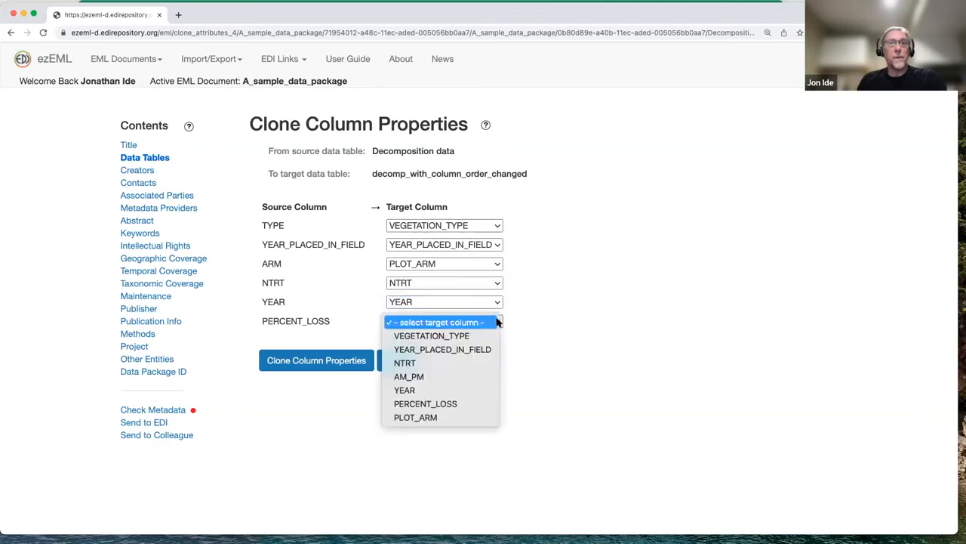
click(481, 405)
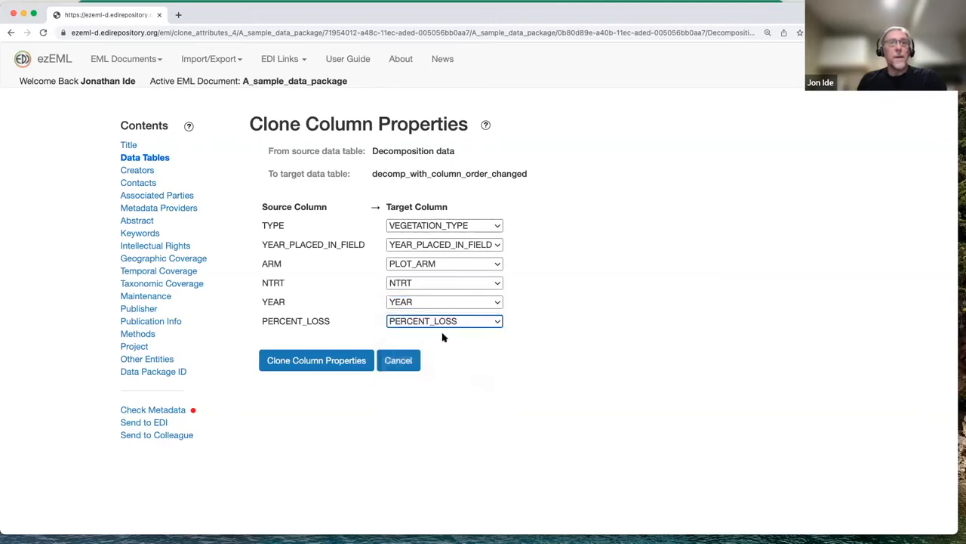
Review the target column choices for NTRT, keep NTRT, and clone the column properties into decomp_with_column_order_changed
click(499, 282)
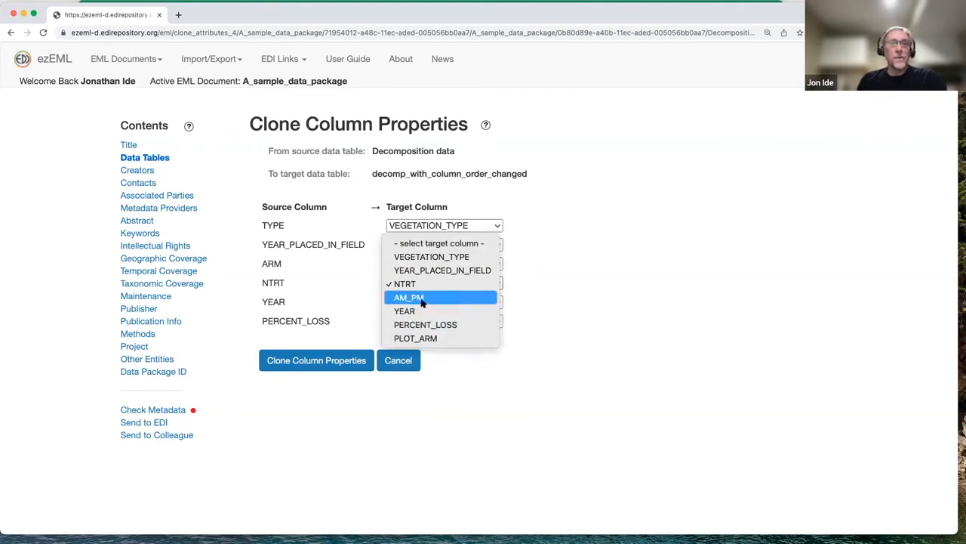
click(602, 313)
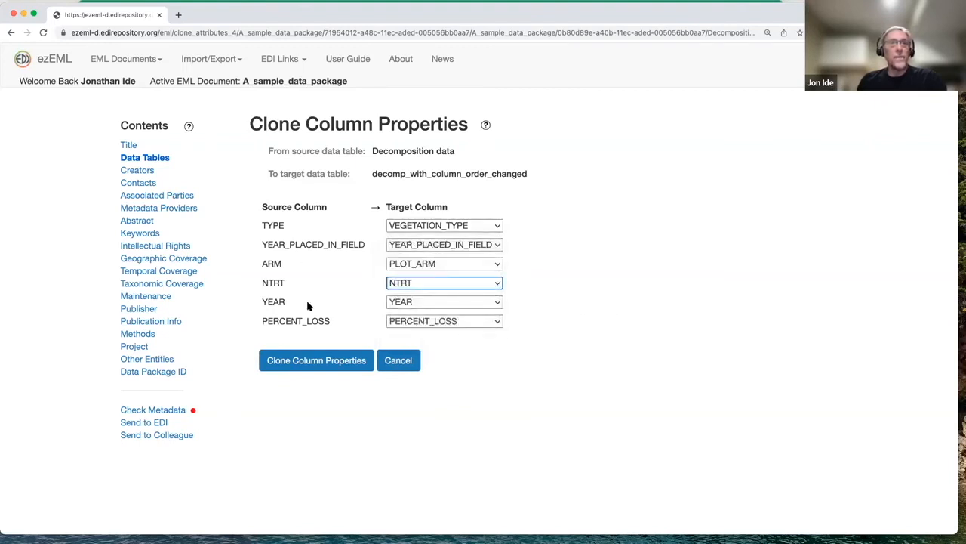
click(317, 365)
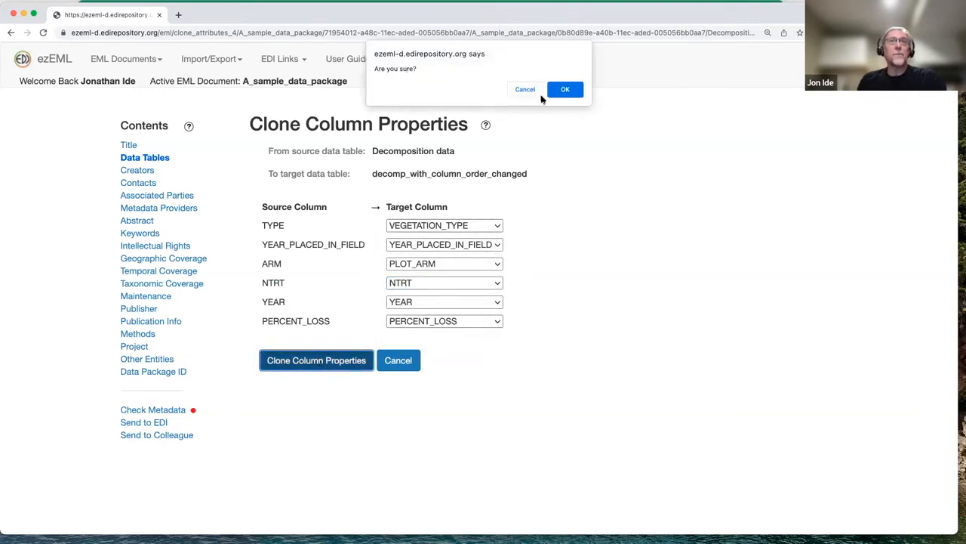
click(565, 89)
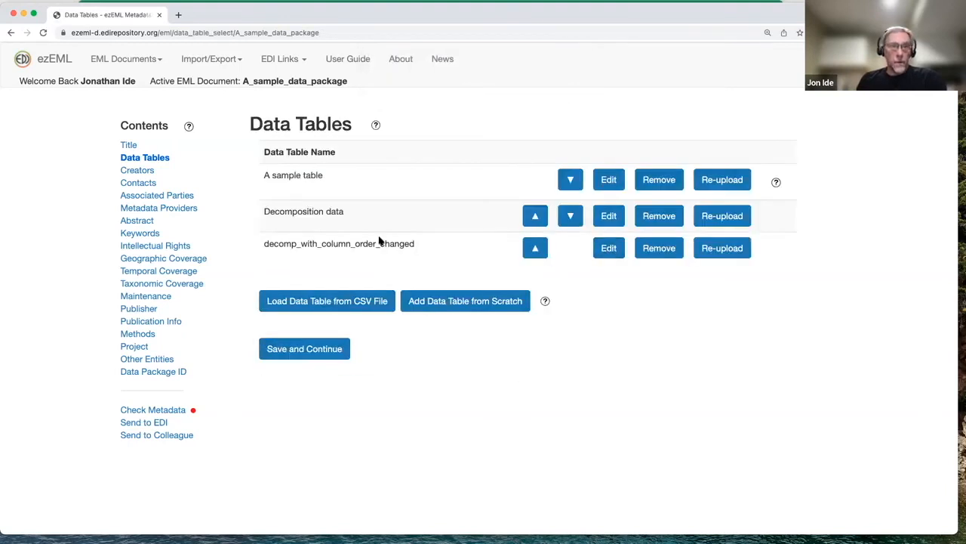
Open the decomp_with_column_order_changed table and bring up its list of columns for editing properties
click(610, 249)
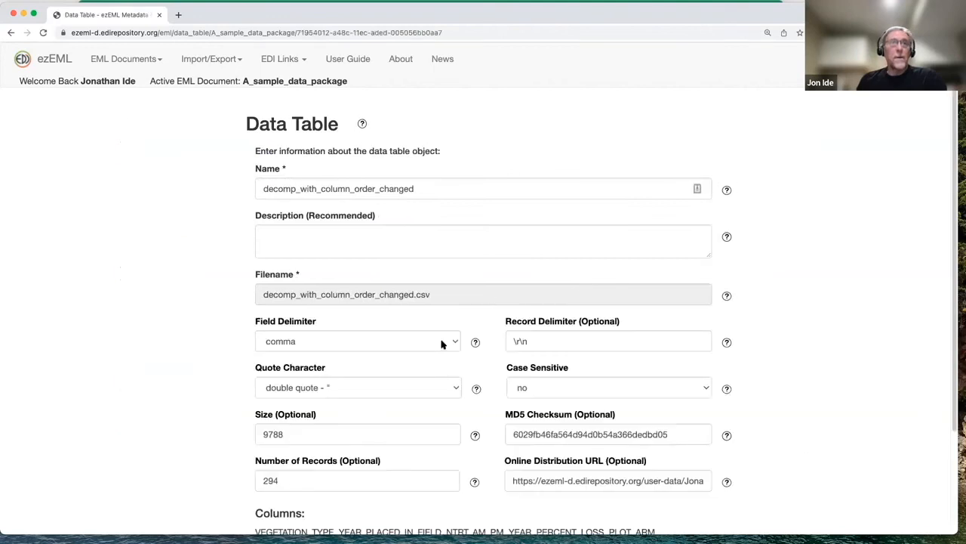
scroll(442, 341, down, 3)
click(304, 436)
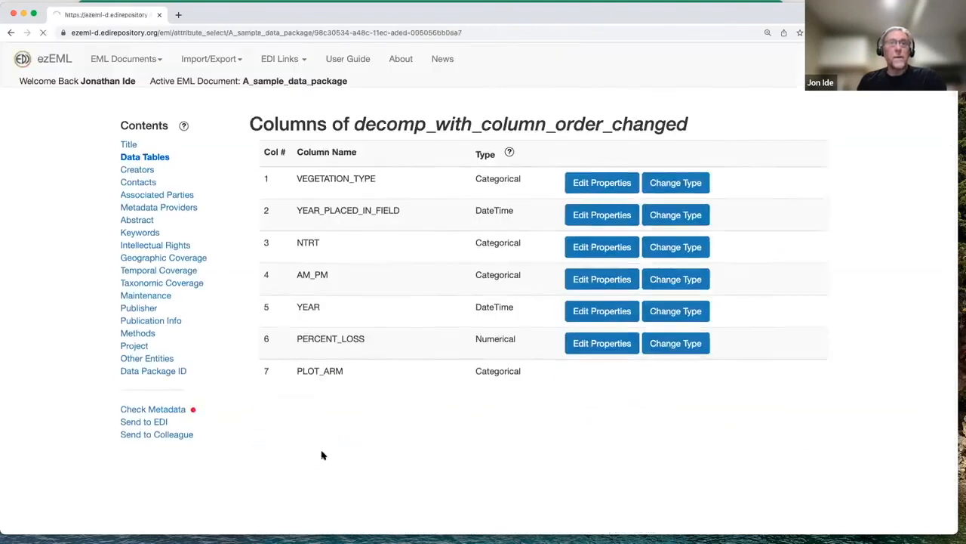
Examine the VEGETATION_TYPE column's cloned properties, including its label and coded values, and leave without saving
click(603, 194)
scroll(568, 297, down, 1)
scroll(568, 297, down, 5)
click(285, 158)
click(408, 263)
scroll(406, 350, down, 5)
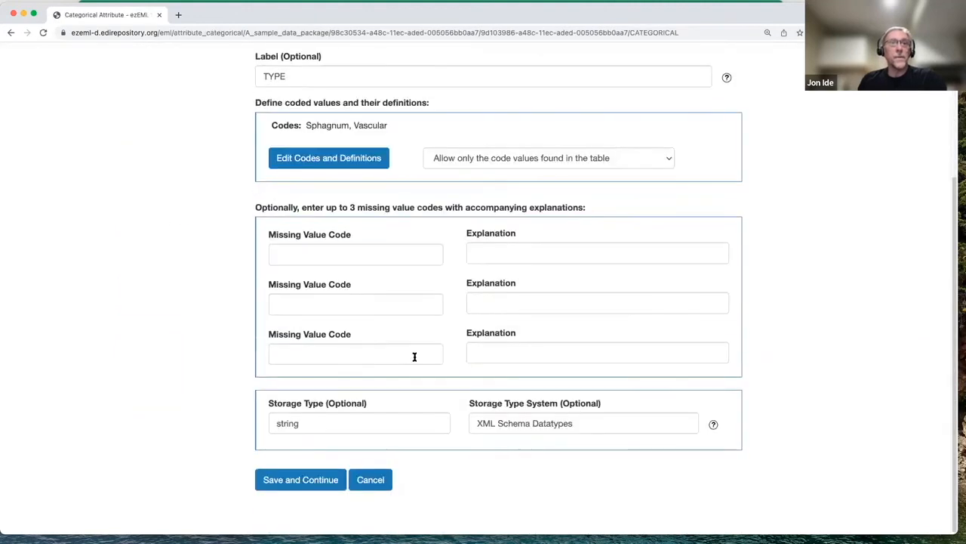
click(384, 480)
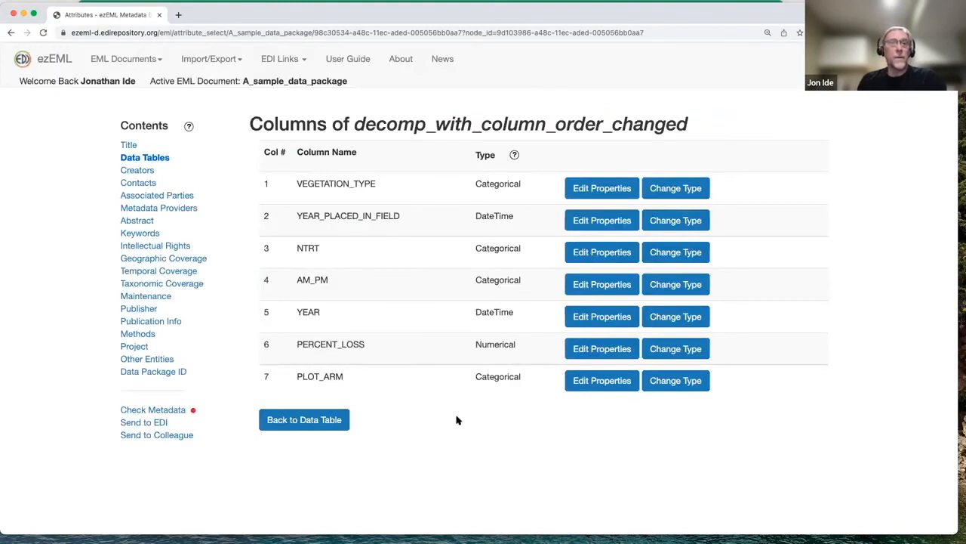
From the metadata check, give decomp_with_column_order_changed the description "My table", save the table, and check the metadata again
click(149, 411)
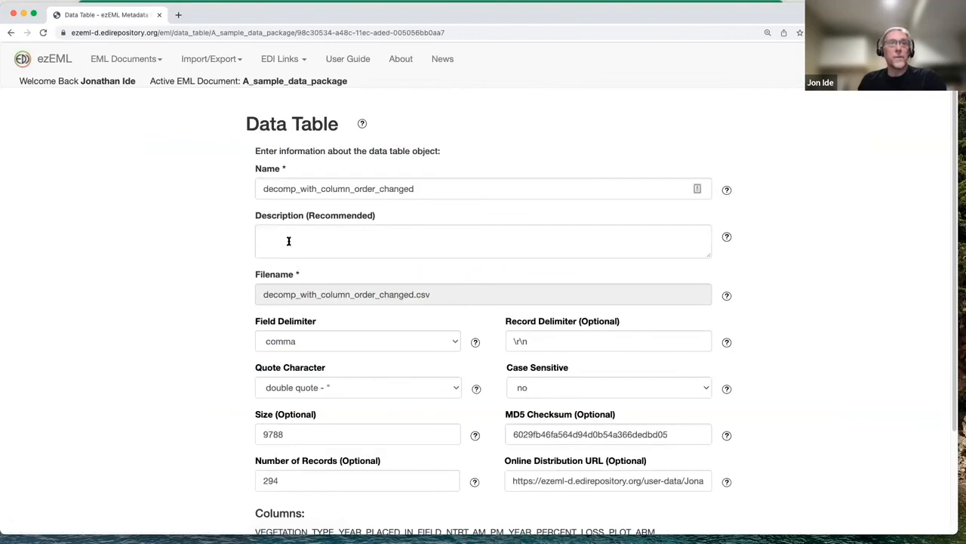
click(289, 239)
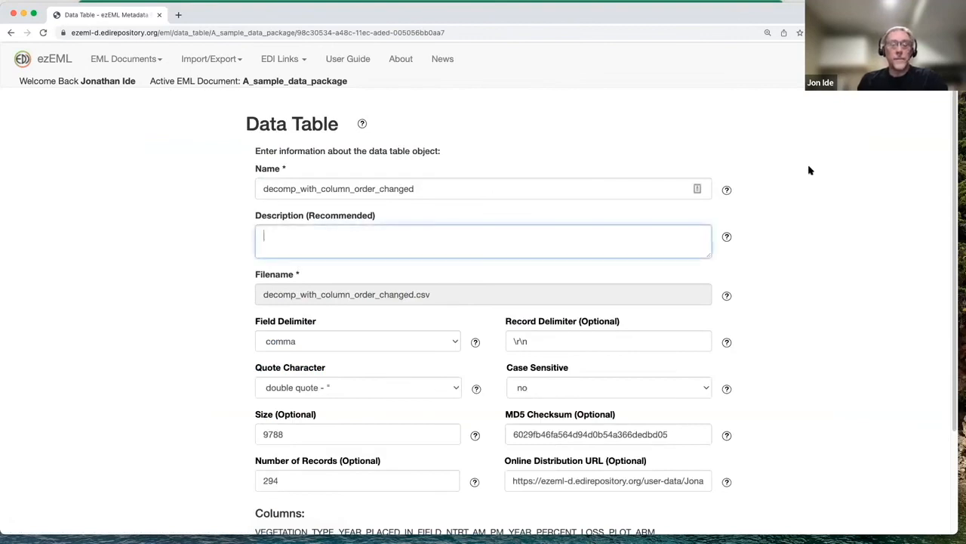
text(My table)
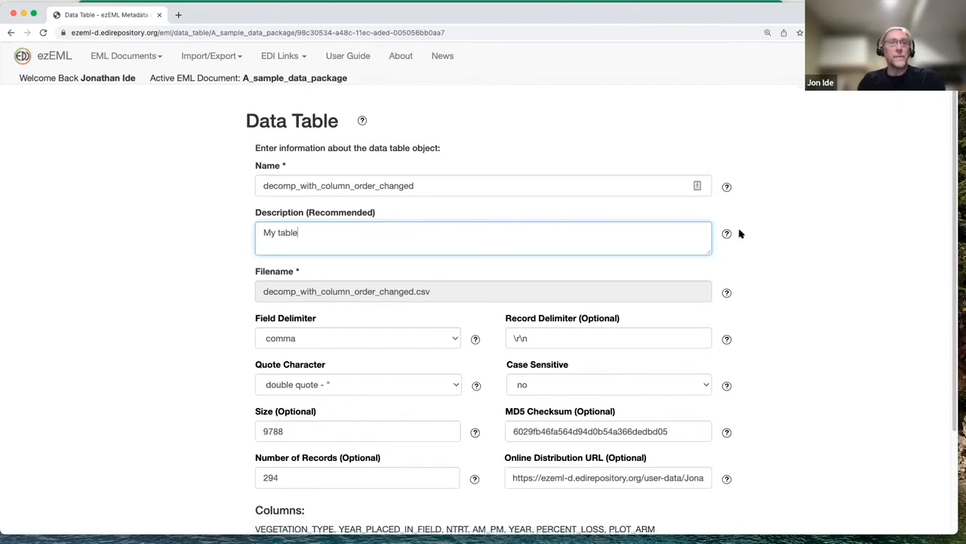
scroll(740, 231, down, 3)
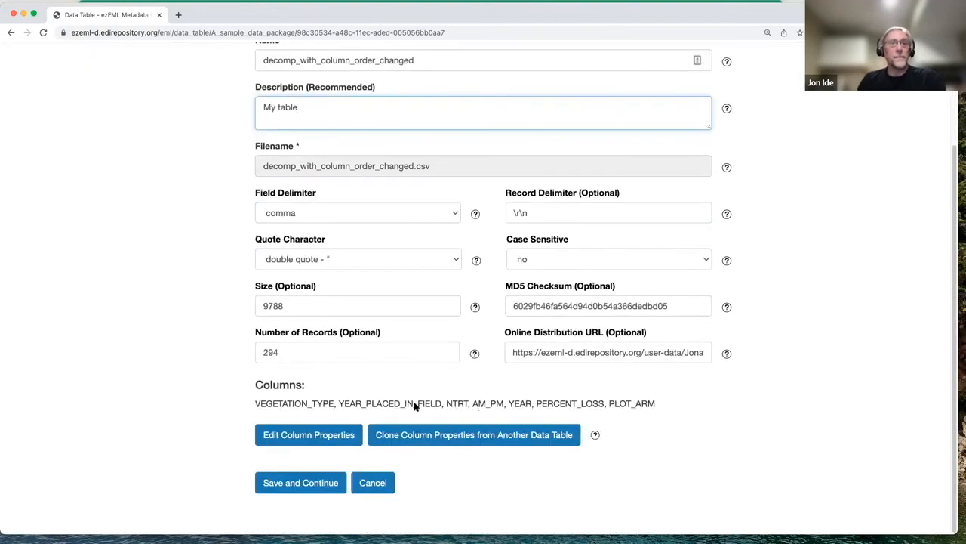
click(312, 488)
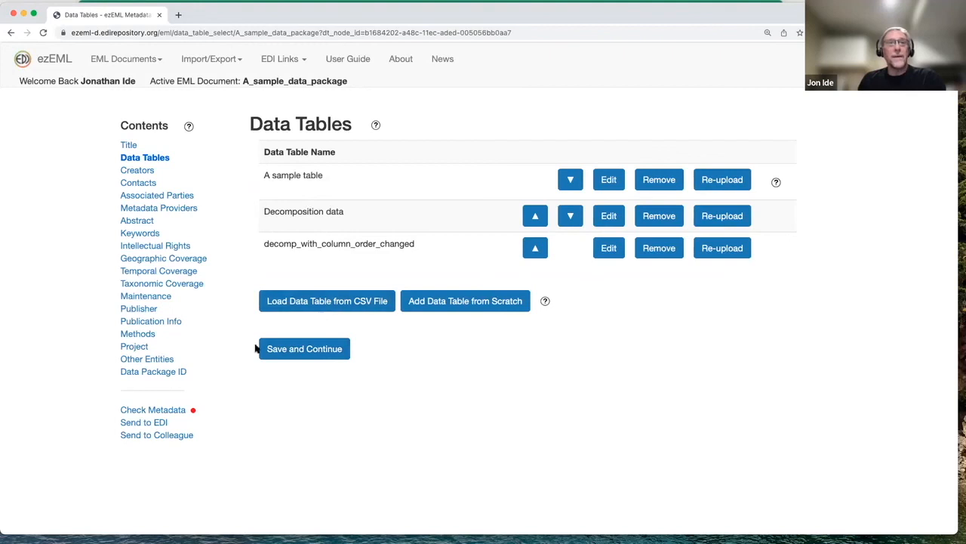
click(169, 411)
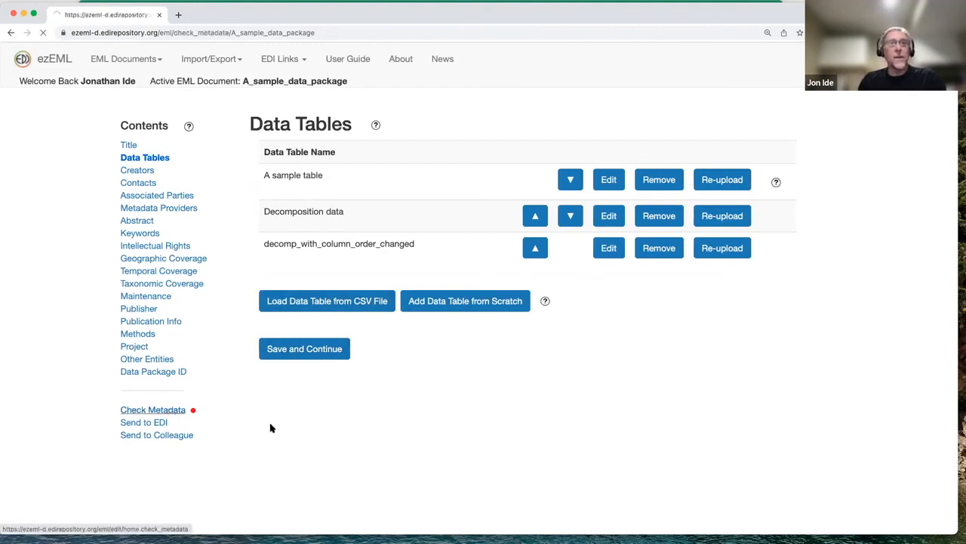